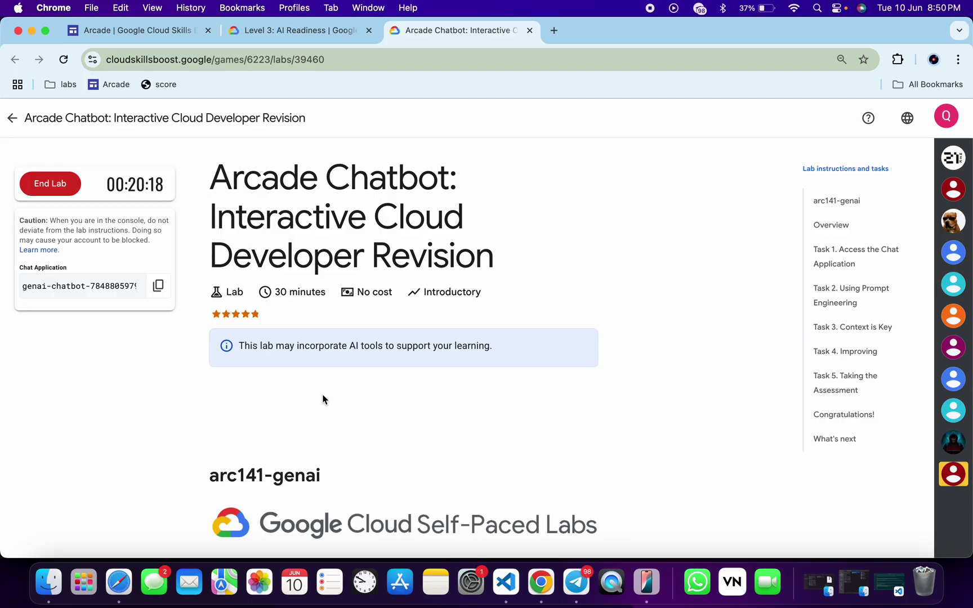
Copy the Chat Application URL and bring up the full-screen Gen AI Chatbot window.
{"action": "left_click", "coordinate": [156, 286]}
{"action": "key", "text": "ctrl+Right"}
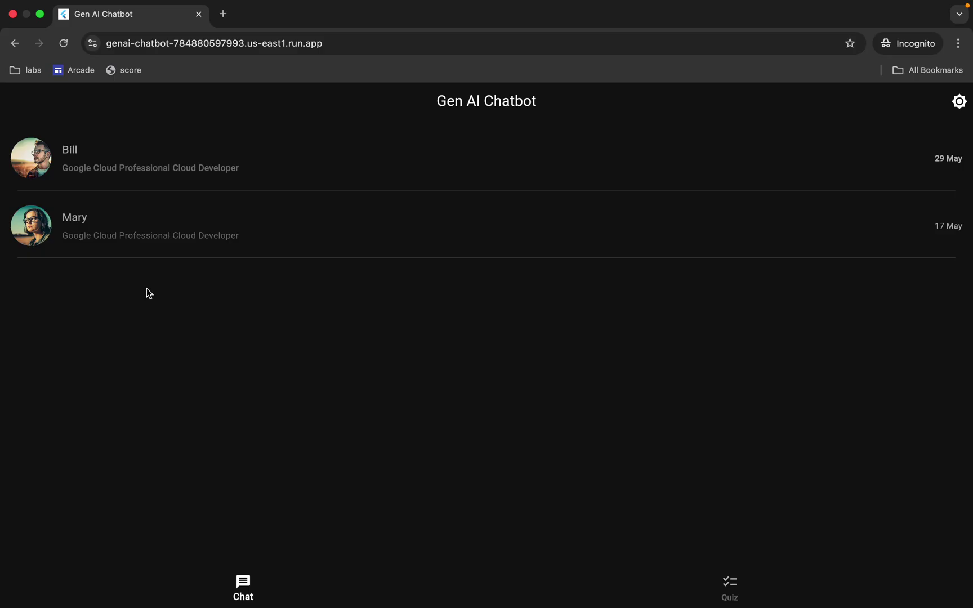
Start the quiz and answer the first question with External load balancing.
{"action": "key", "text": "ctrl+Left"}
{"action": "key", "text": "ctrl+Right"}
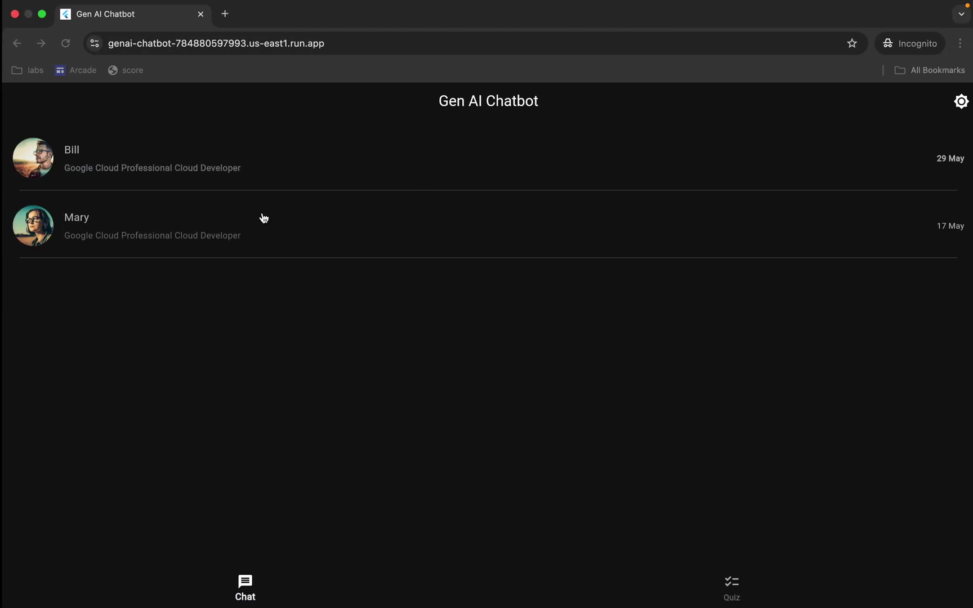
{"action": "left_click", "coordinate": [727, 585]}
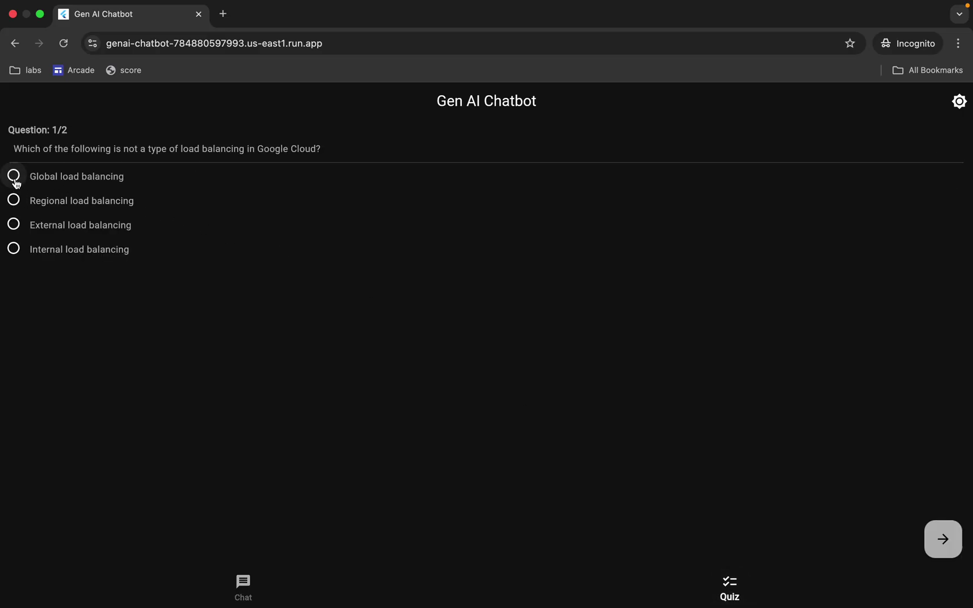
{"action": "left_click", "coordinate": [15, 202]}
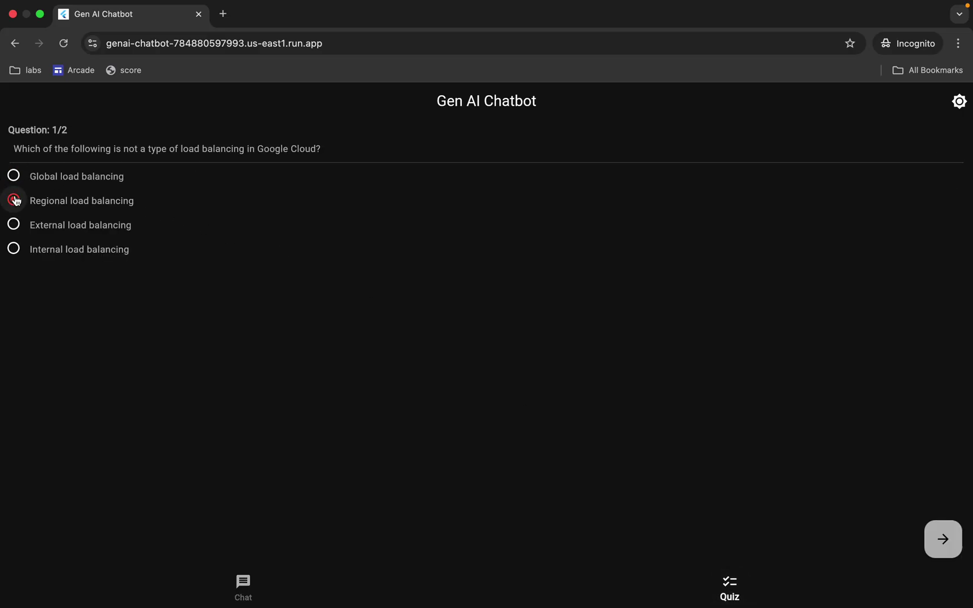
{"action": "left_click", "coordinate": [15, 226]}
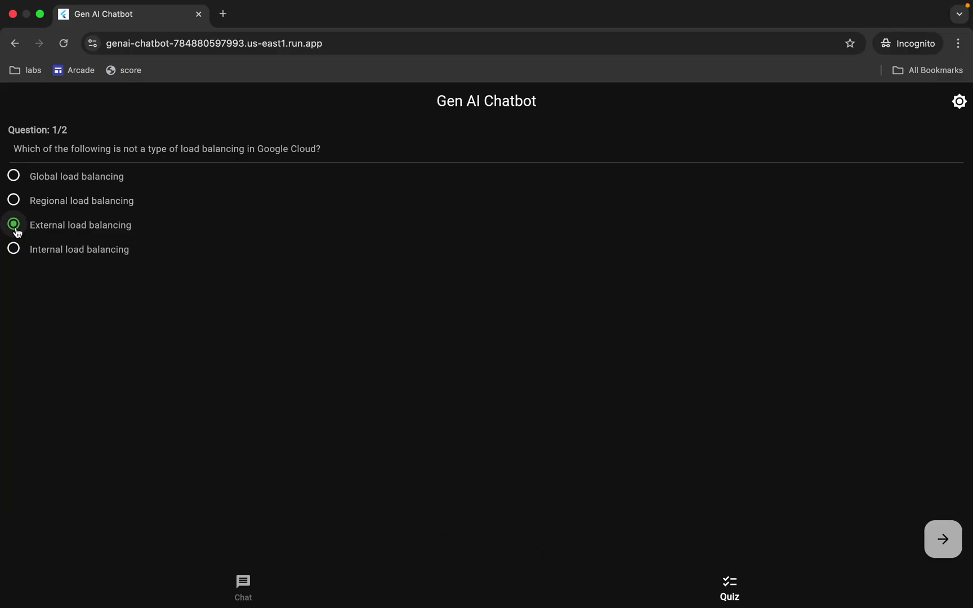
{"action": "left_click", "coordinate": [944, 542]}
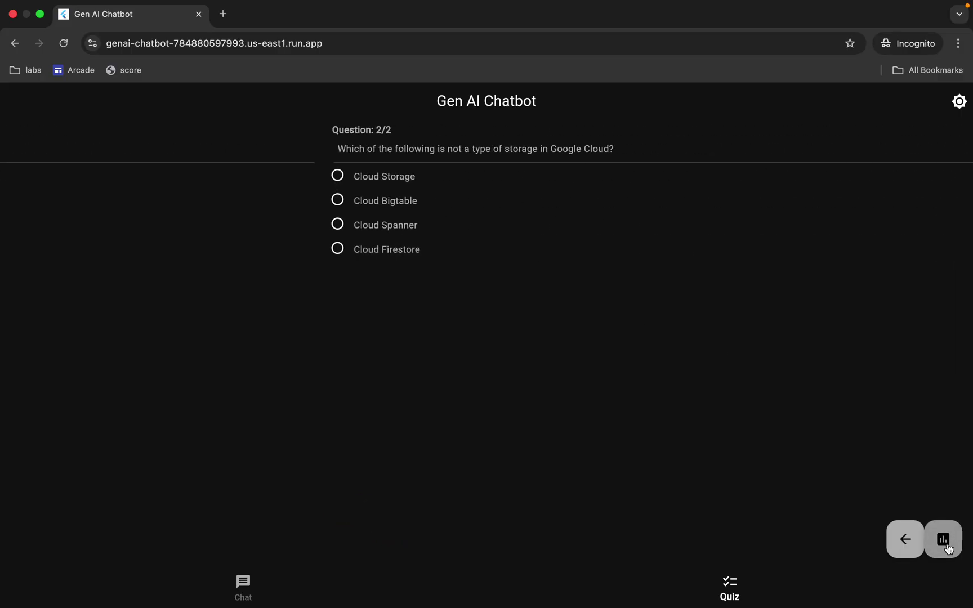
Answer the second question with Cloud Firestore and view the quiz results.
{"action": "left_click", "coordinate": [12, 183]}
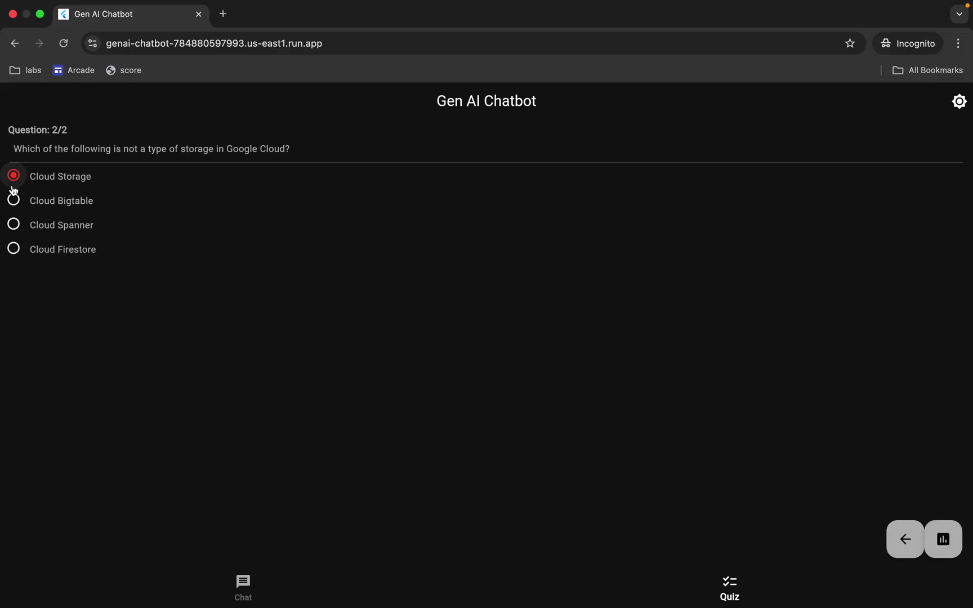
{"action": "left_click", "coordinate": [14, 200]}
{"action": "left_click", "coordinate": [14, 226]}
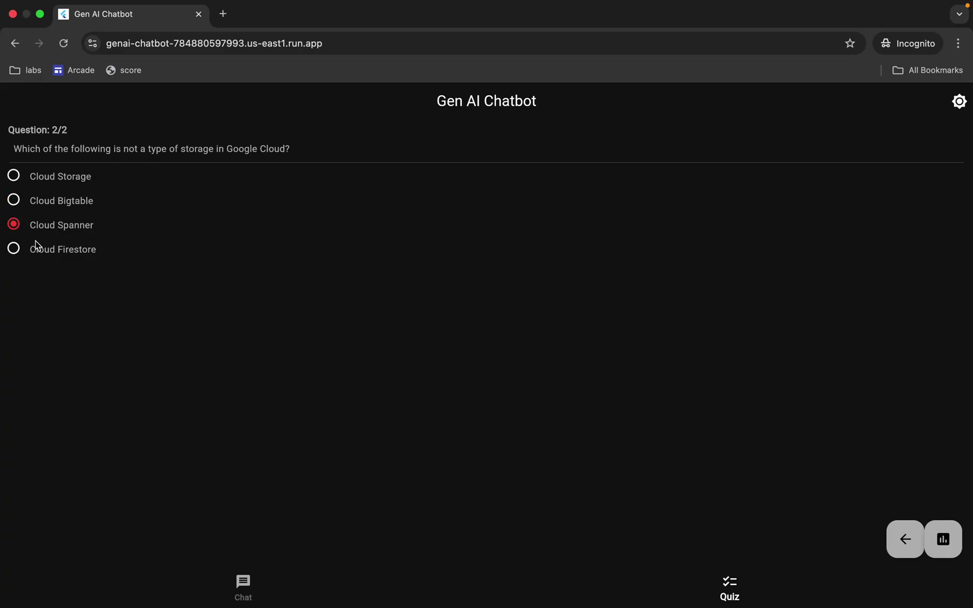
{"action": "left_click", "coordinate": [13, 249]}
{"action": "left_click", "coordinate": [940, 541]}
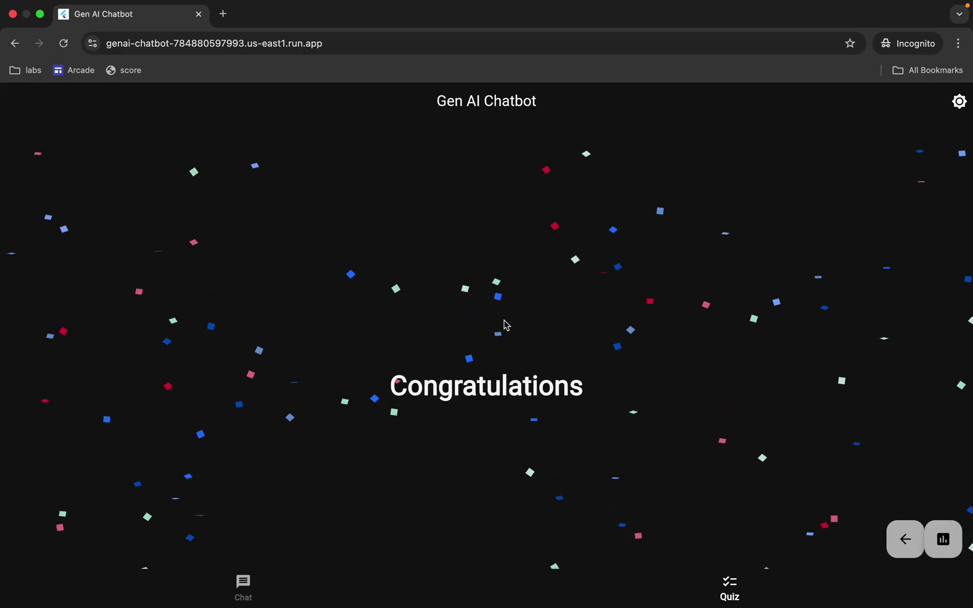
Back on the lab page, run the task progress check and the assessment check.
{"action": "key", "text": "ctrl+Left"}
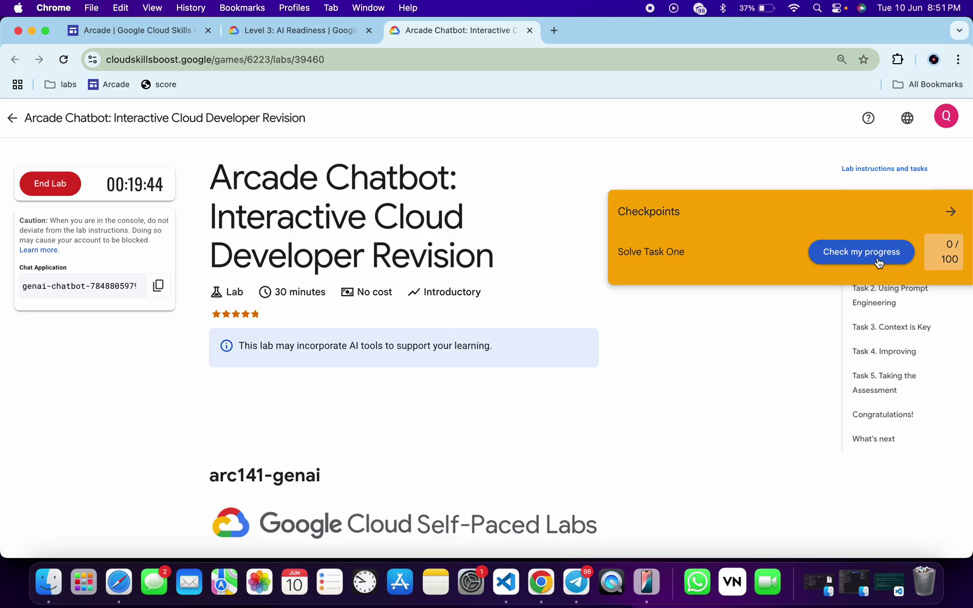
{"action": "left_click", "coordinate": [878, 257]}
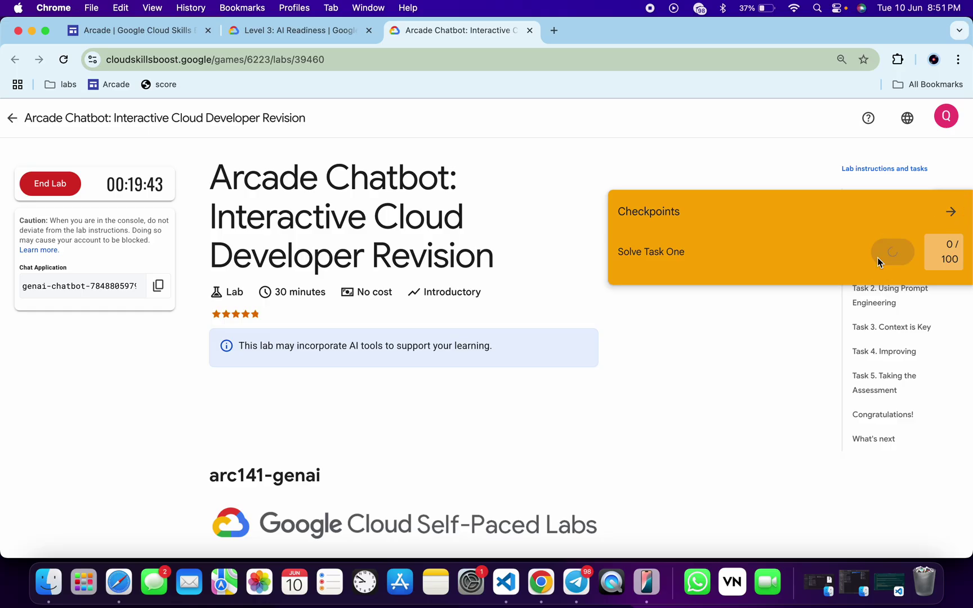
{"action": "left_click", "coordinate": [878, 417]}
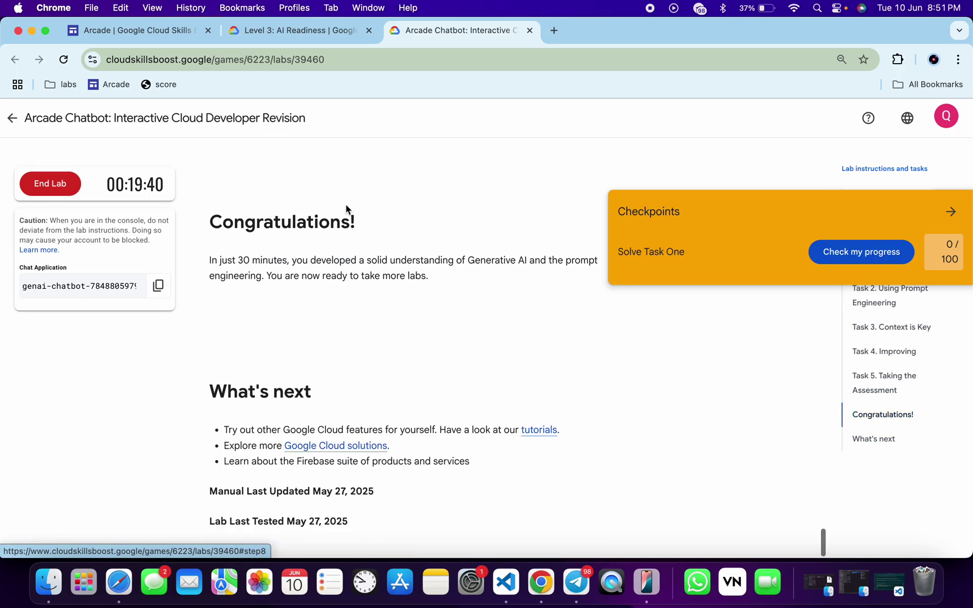
{"action": "scroll", "coordinate": [346, 204], "scroll_direction": "up", "scroll_amount": 3}
{"action": "left_click", "coordinate": [335, 220]}
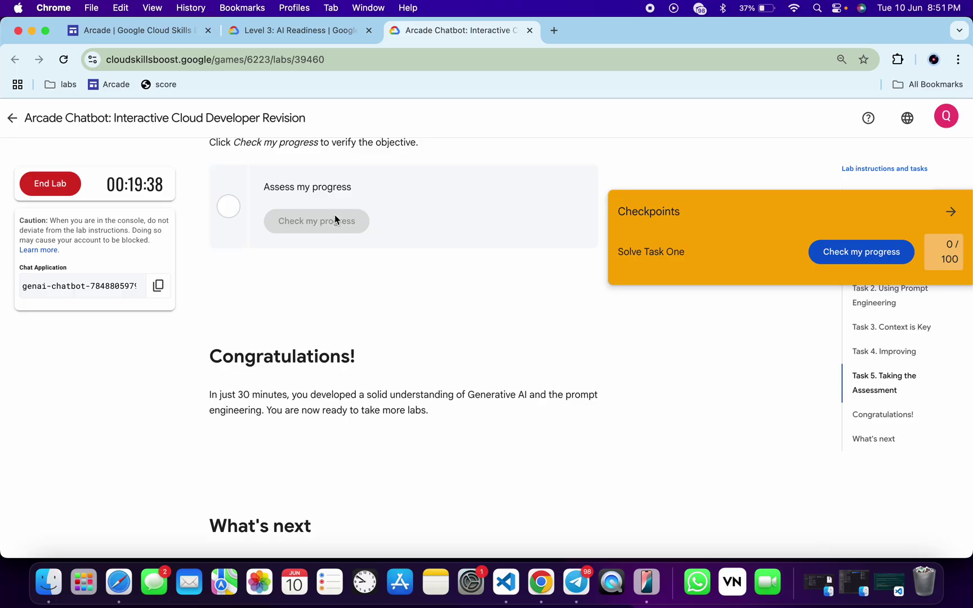
Rerun the checkpoint check until it shows 100/100, and collapse the checkpoints panel.
{"action": "left_click", "coordinate": [833, 251]}
{"action": "left_click", "coordinate": [854, 248]}
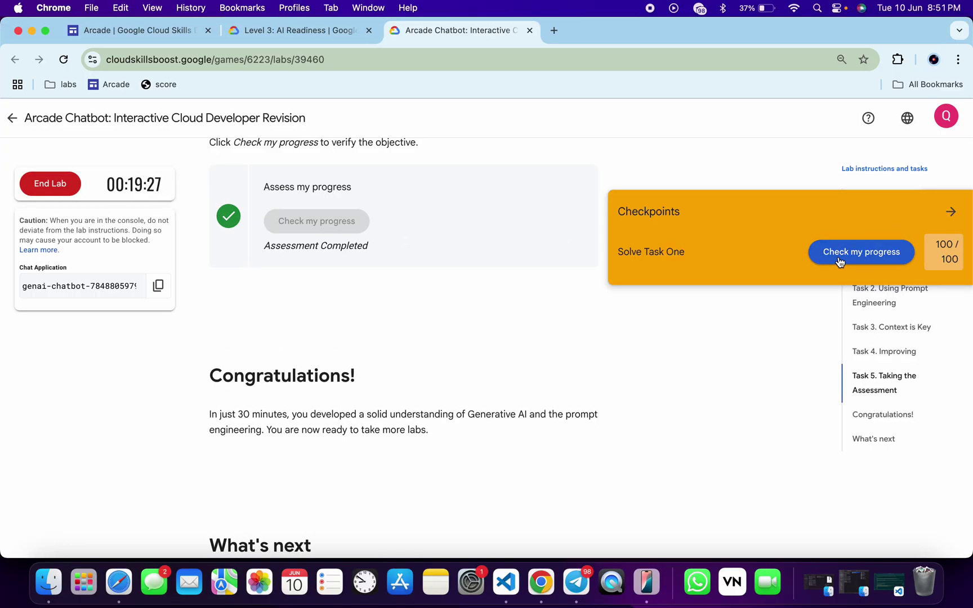
{"action": "left_click", "coordinate": [950, 212]}
{"action": "left_click", "coordinate": [869, 202]}
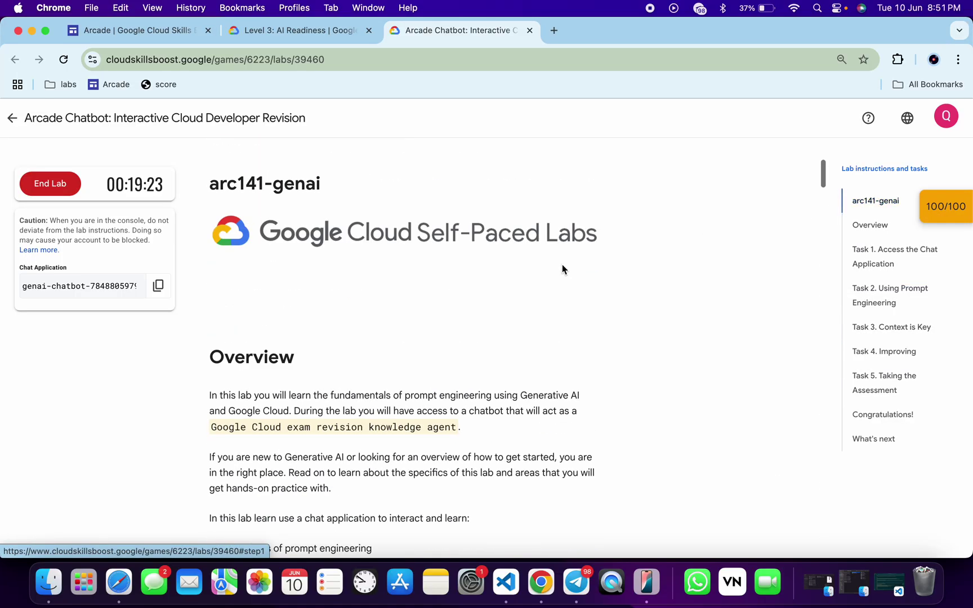